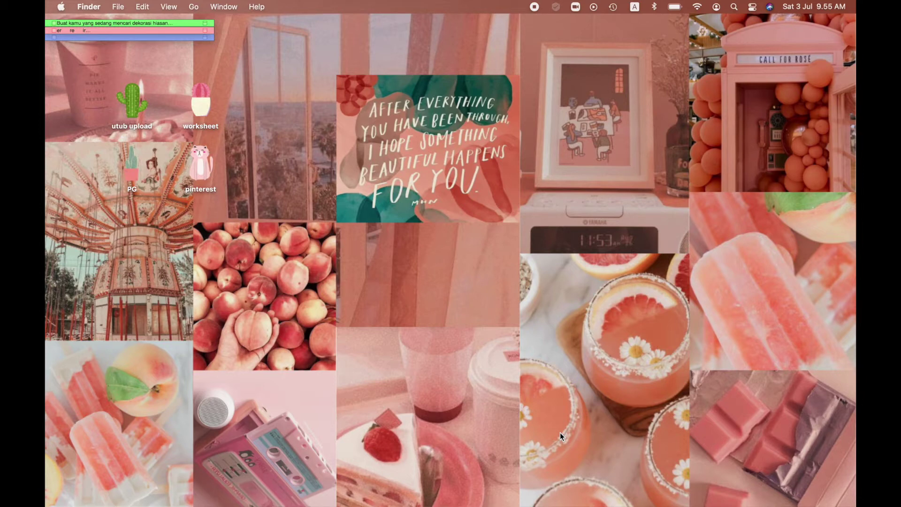
- Switch to Zoom, expand its window to full screen and open the settings
{"action": "mouse_move", "coordinate": [578, 504]}
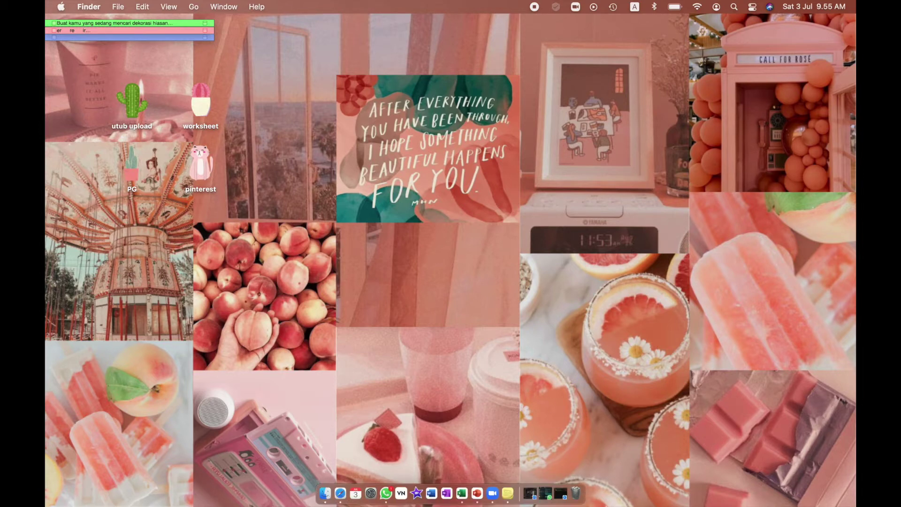
{"action": "left_click", "coordinate": [494, 490]}
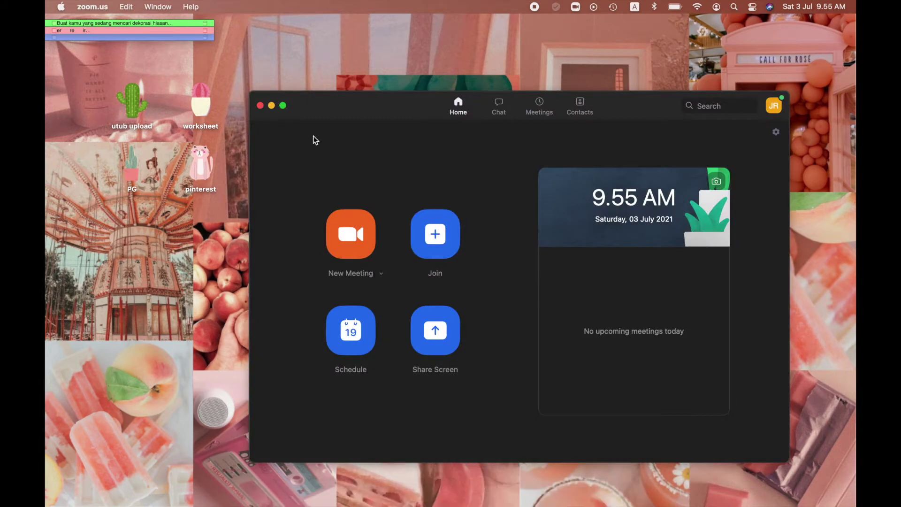
{"action": "left_click", "coordinate": [282, 106]}
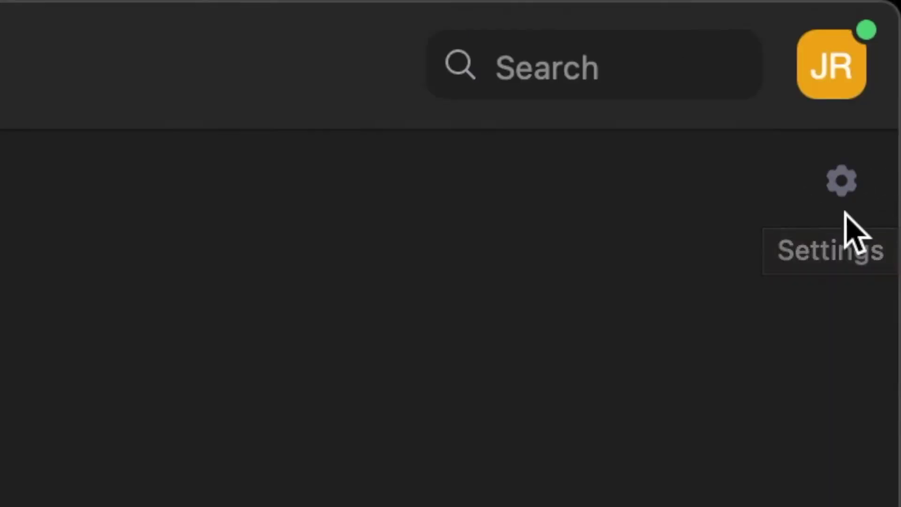
{"action": "left_click", "coordinate": [841, 182]}
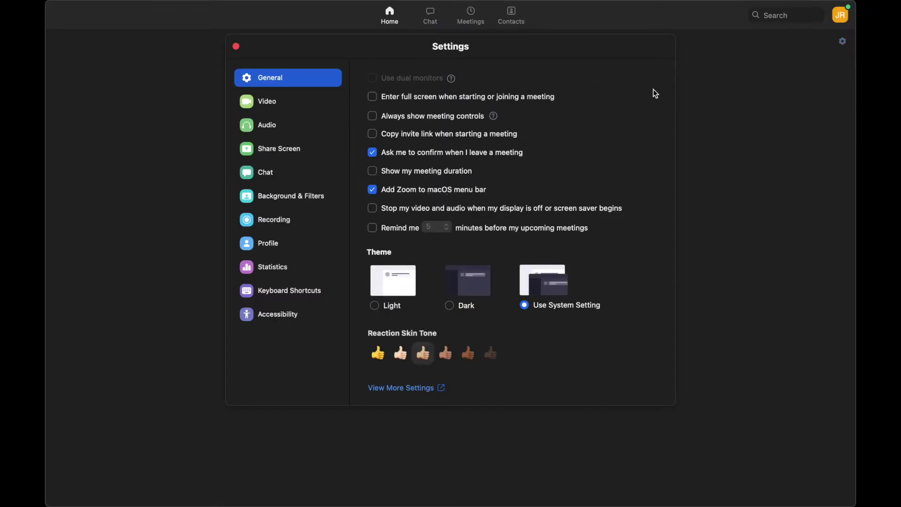
- Set the virtual background to None in the Background & Filters settings
{"action": "left_click", "coordinate": [291, 201]}
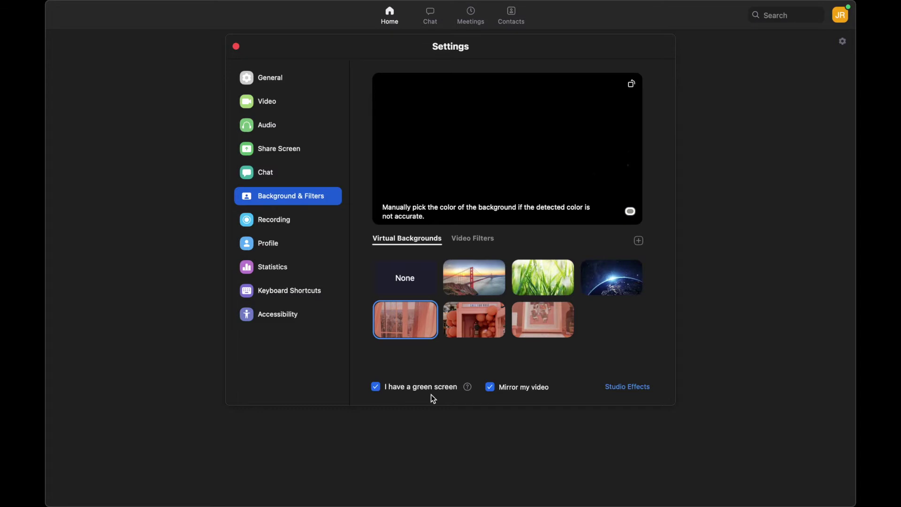
{"action": "left_click", "coordinate": [405, 271]}
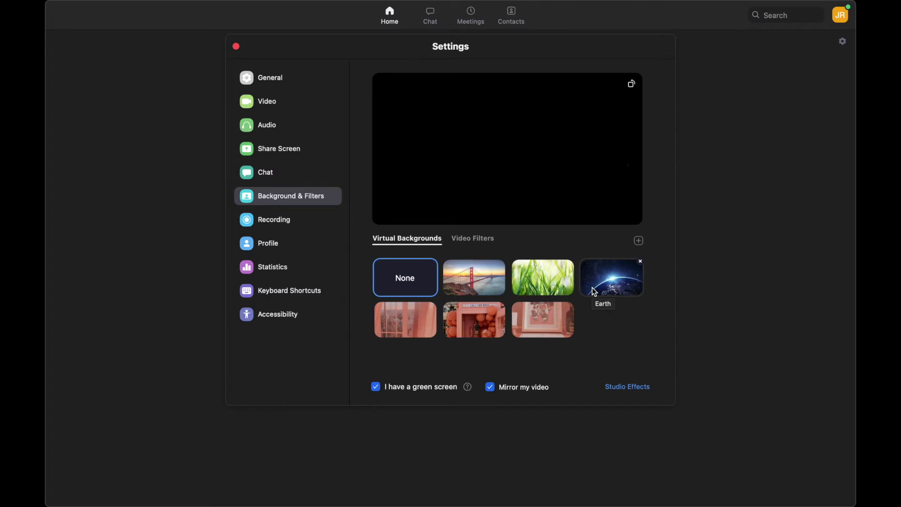
{"action": "left_click", "coordinate": [638, 241]}
{"action": "left_click", "coordinate": [640, 243]}
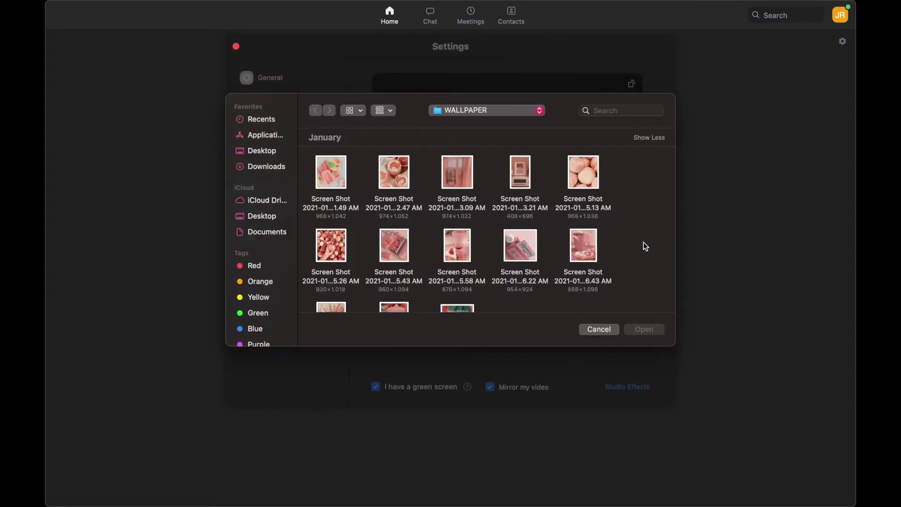
{"action": "scroll", "coordinate": [540, 246], "scroll_direction": "down", "scroll_amount": 3}
{"action": "scroll", "coordinate": [539, 245], "scroll_direction": "up", "scroll_amount": 3}
{"action": "left_click", "coordinate": [330, 181]}
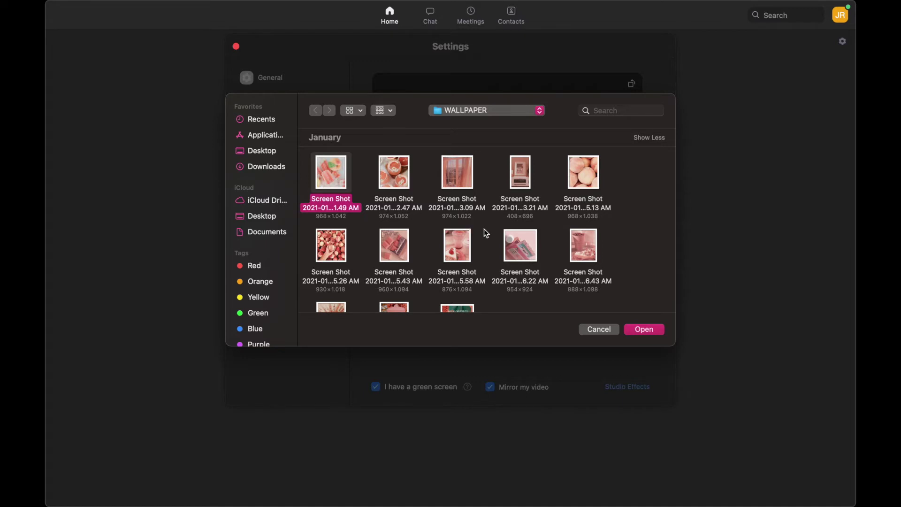
{"action": "left_click", "coordinate": [592, 329]}
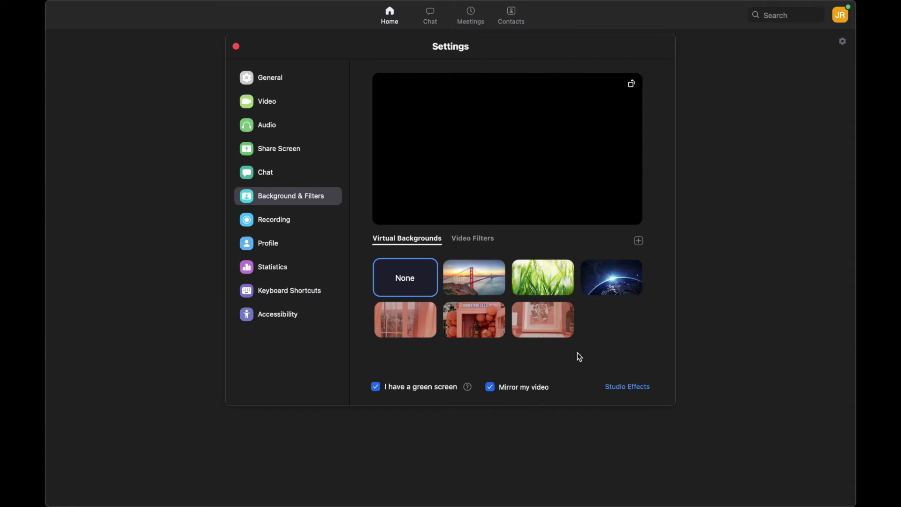
- Open Studio Effects and apply the first eyebrow shape after None, coloured with the fourth brown swatch
{"action": "left_click", "coordinate": [622, 393]}
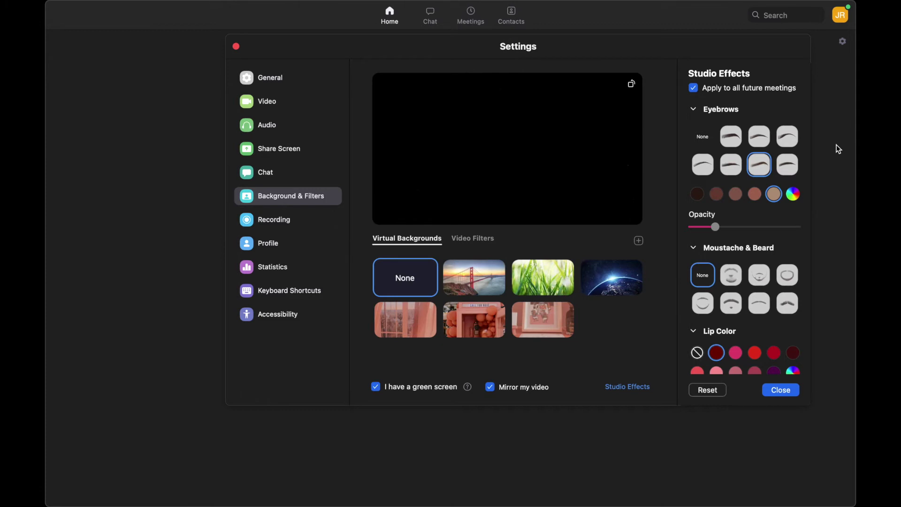
{"action": "left_click", "coordinate": [704, 139]}
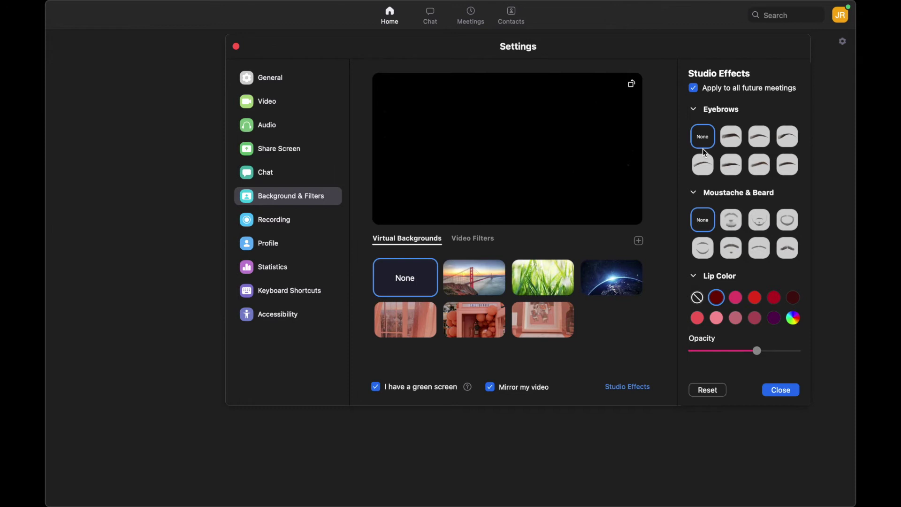
{"action": "left_click", "coordinate": [732, 143]}
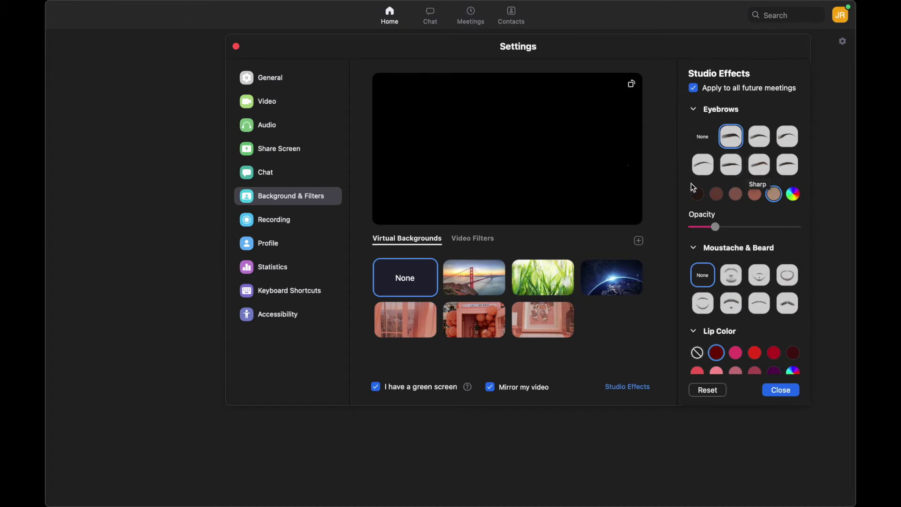
{"action": "left_click", "coordinate": [698, 193]}
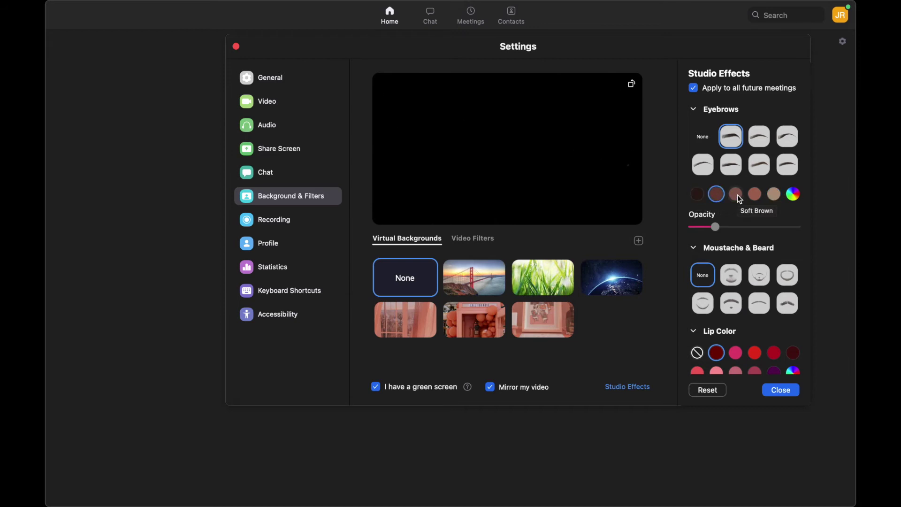
{"action": "left_click", "coordinate": [761, 197]}
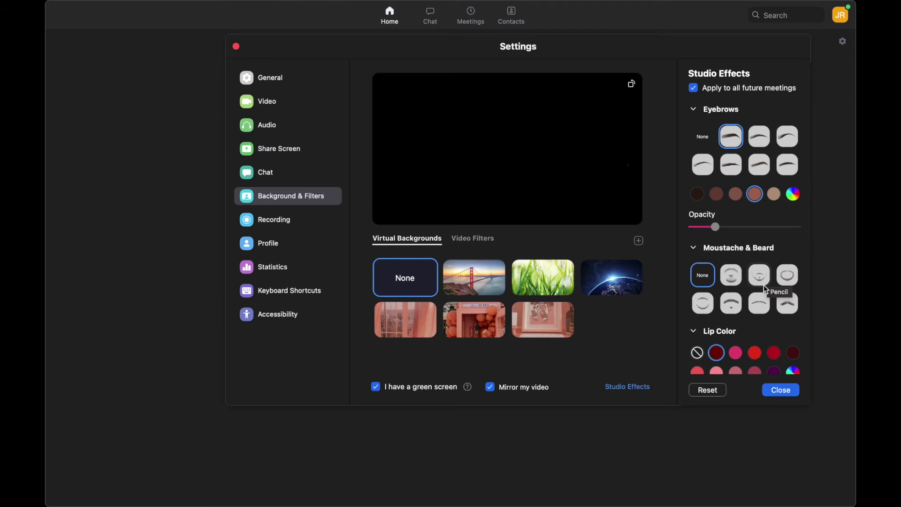
{"action": "scroll", "coordinate": [743, 312], "scroll_direction": "down", "scroll_amount": 1}
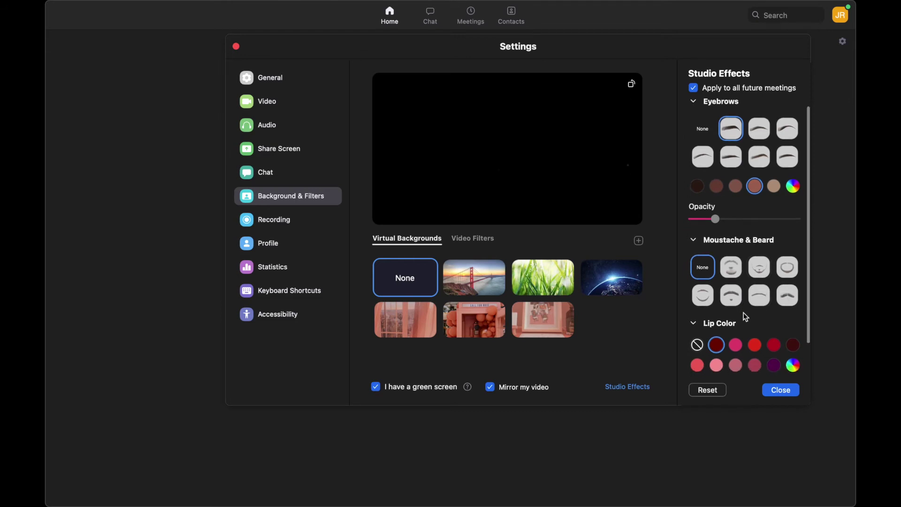
{"action": "scroll", "coordinate": [743, 313], "scroll_direction": "down", "scroll_amount": 3}
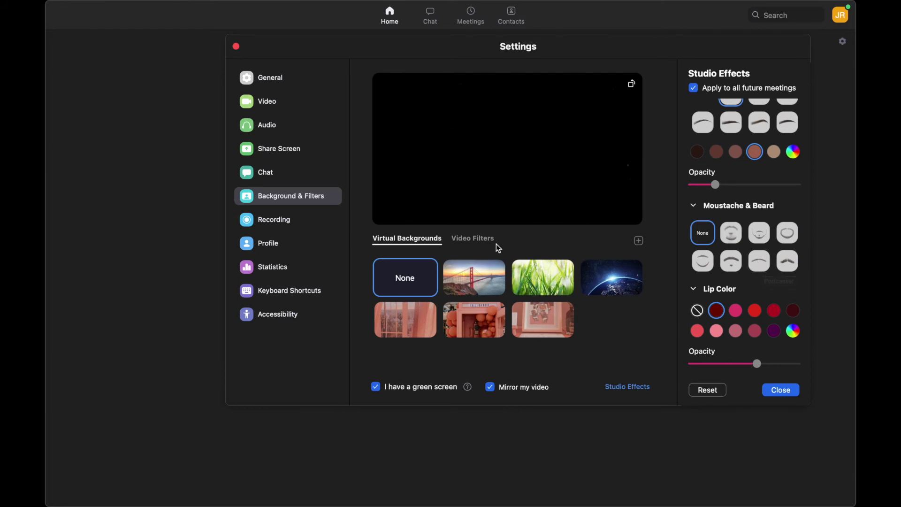
- Try the rainbow frame, dog, theater, retro TV and pearl frame video filters on the camera preview
{"action": "left_click", "coordinate": [479, 243]}
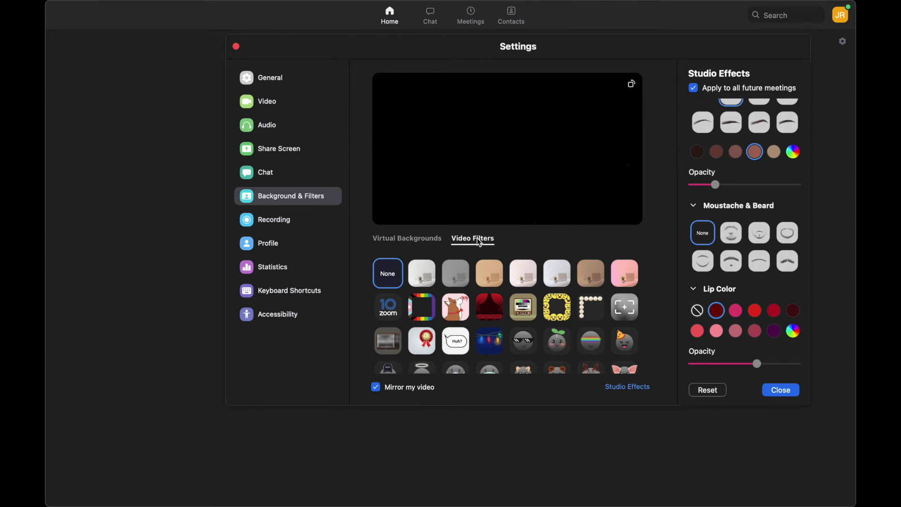
{"action": "left_click", "coordinate": [425, 238]}
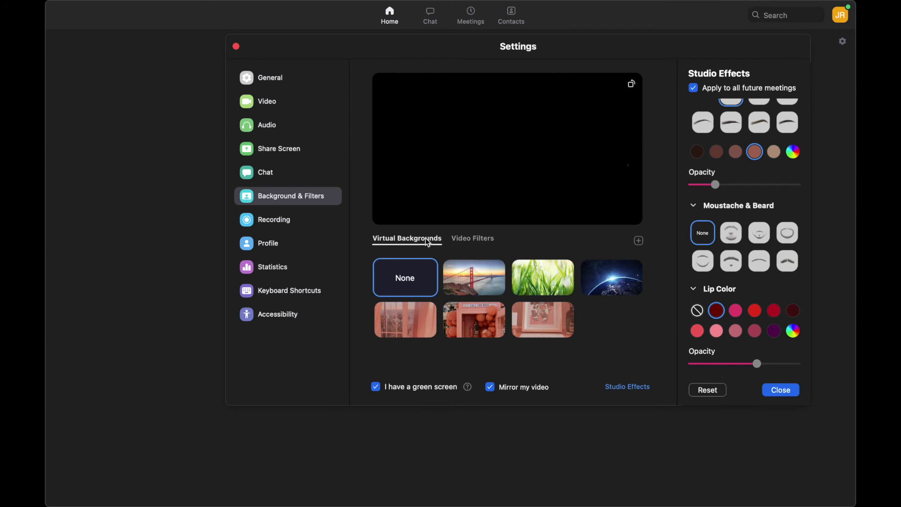
{"action": "left_click", "coordinate": [479, 240]}
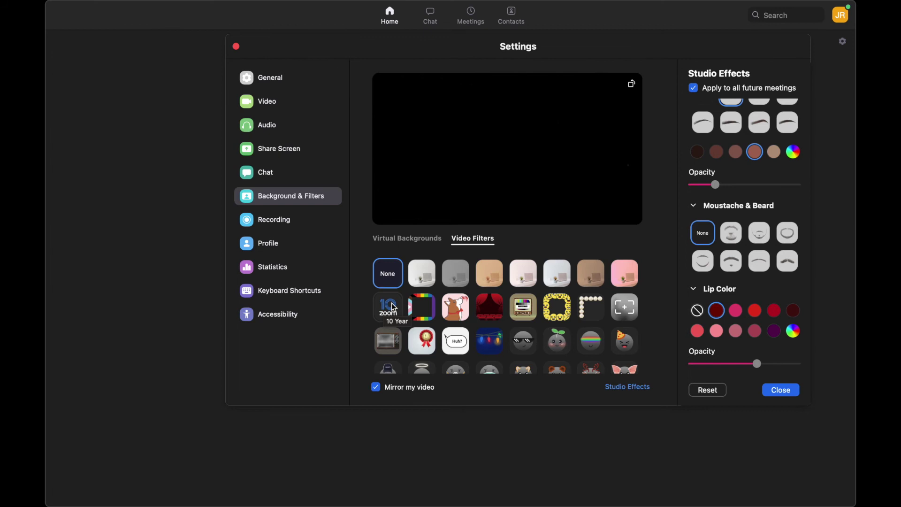
{"action": "left_click", "coordinate": [419, 309]}
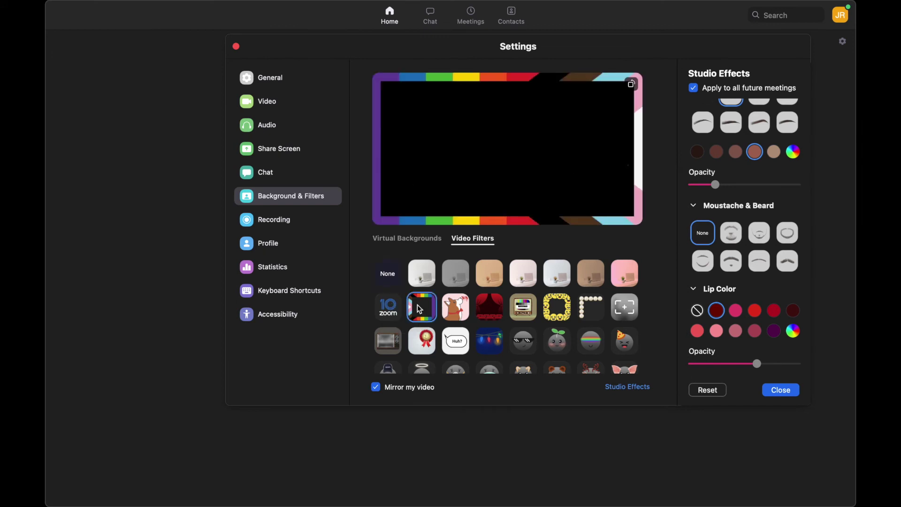
{"action": "left_click", "coordinate": [457, 309]}
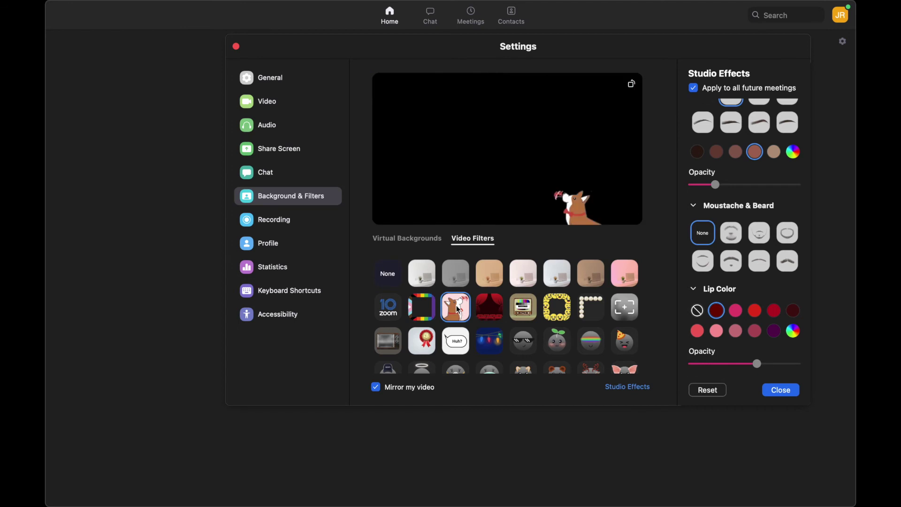
{"action": "left_click", "coordinate": [494, 317]}
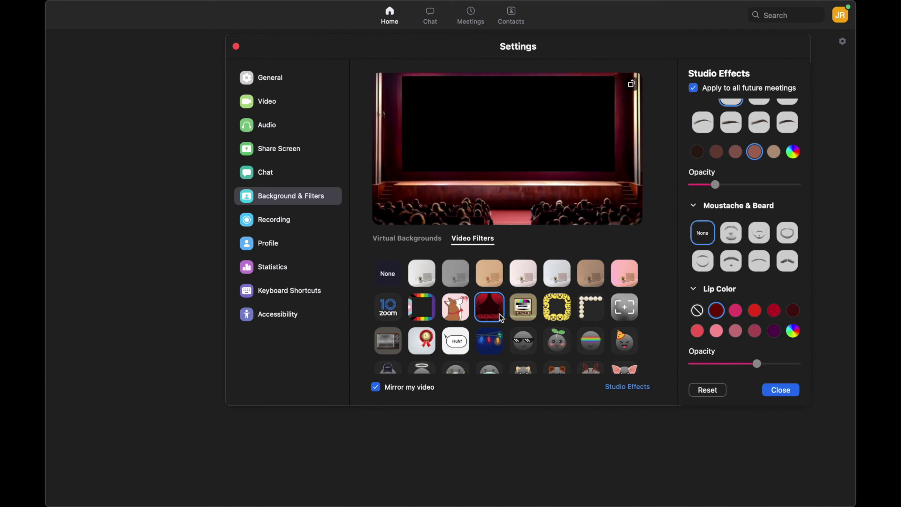
{"action": "left_click", "coordinate": [530, 306]}
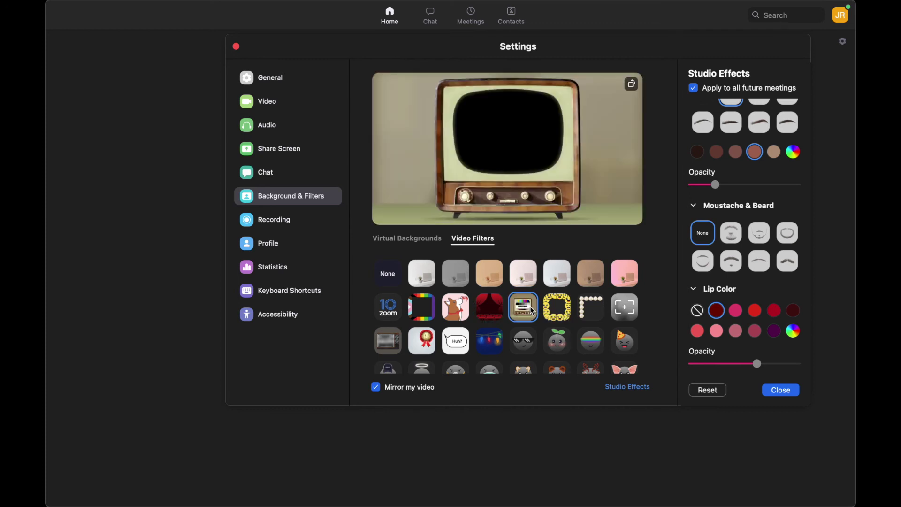
{"action": "left_click", "coordinate": [590, 312]}
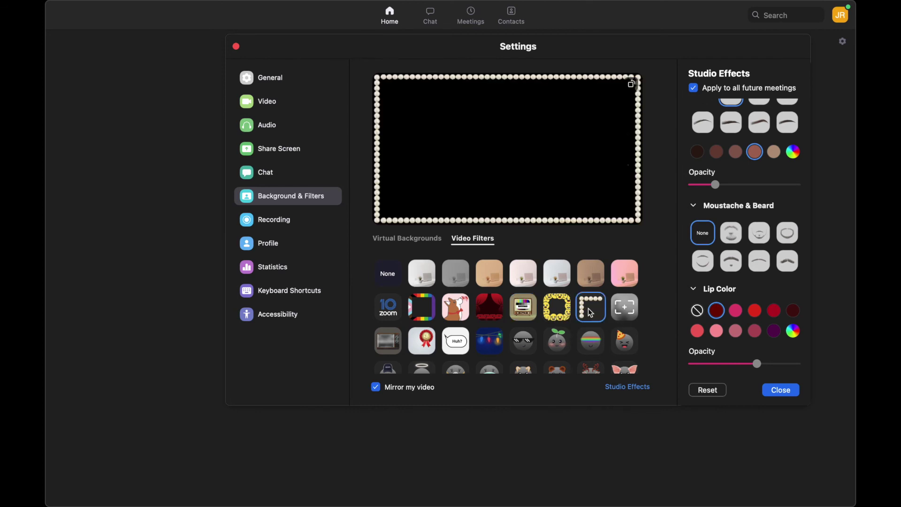
- Try the 6 Pixels Away mask filter and apply the white daisy video filter
{"action": "scroll", "coordinate": [591, 312], "scroll_direction": "down", "scroll_amount": 3}
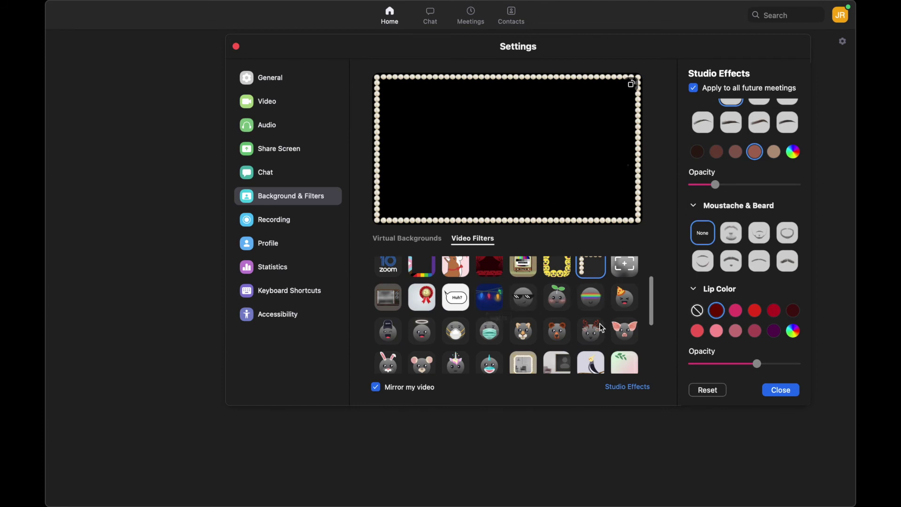
{"action": "scroll", "coordinate": [474, 328], "scroll_direction": "down", "scroll_amount": 2}
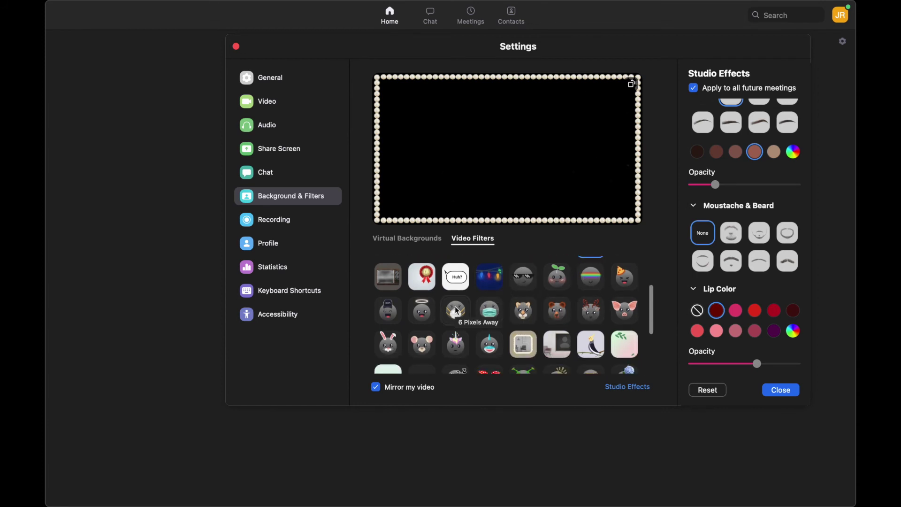
{"action": "left_click", "coordinate": [458, 311]}
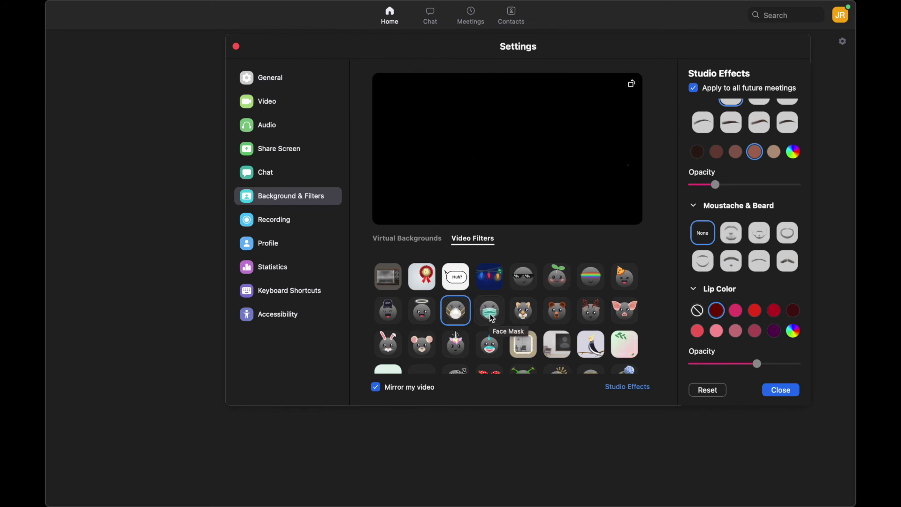
{"action": "scroll", "coordinate": [536, 328], "scroll_direction": "down", "scroll_amount": 3}
{"action": "scroll", "coordinate": [536, 328], "scroll_direction": "down", "scroll_amount": 2}
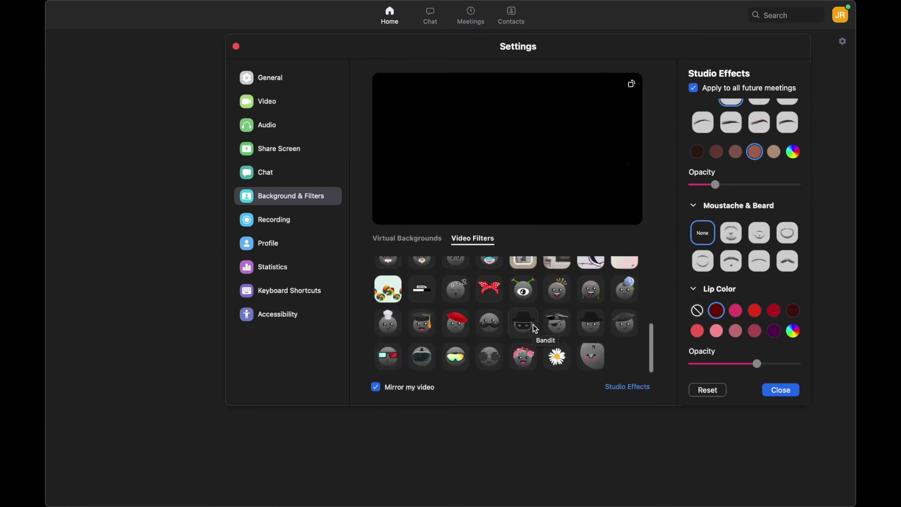
{"action": "left_click", "coordinate": [558, 359]}
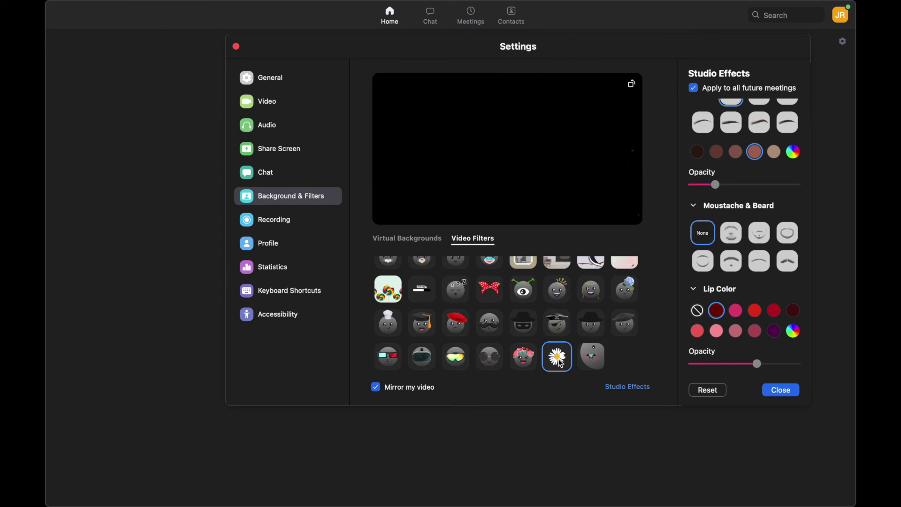
{"action": "scroll", "coordinate": [565, 327], "scroll_direction": "up", "scroll_amount": 4}
{"action": "scroll", "coordinate": [565, 327], "scroll_direction": "up", "scroll_amount": 3}
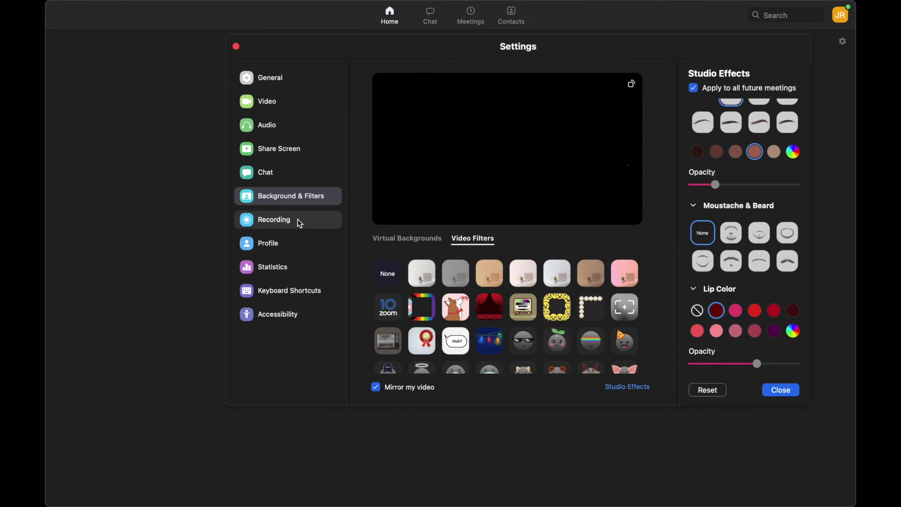
- Examine the profile page and the camera and low-light choices in the video settings, and close the settings
{"action": "left_click", "coordinate": [286, 244]}
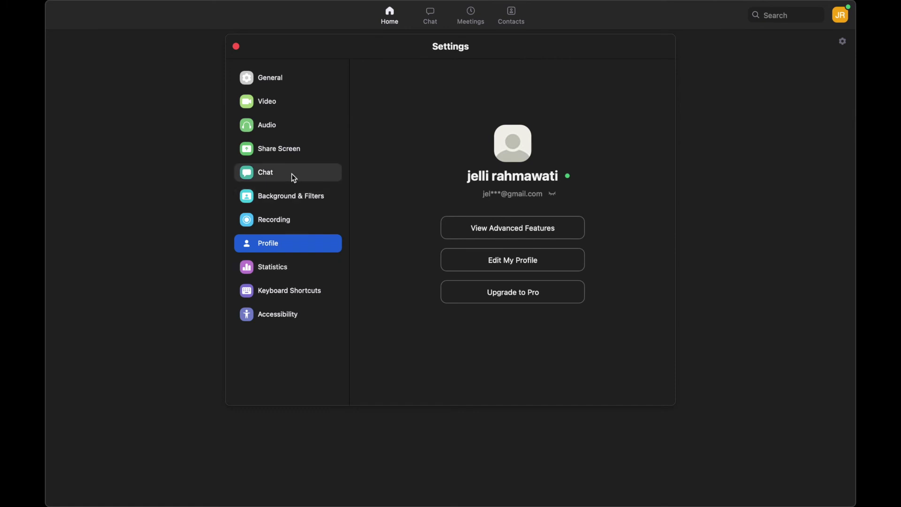
{"action": "left_click", "coordinate": [296, 107]}
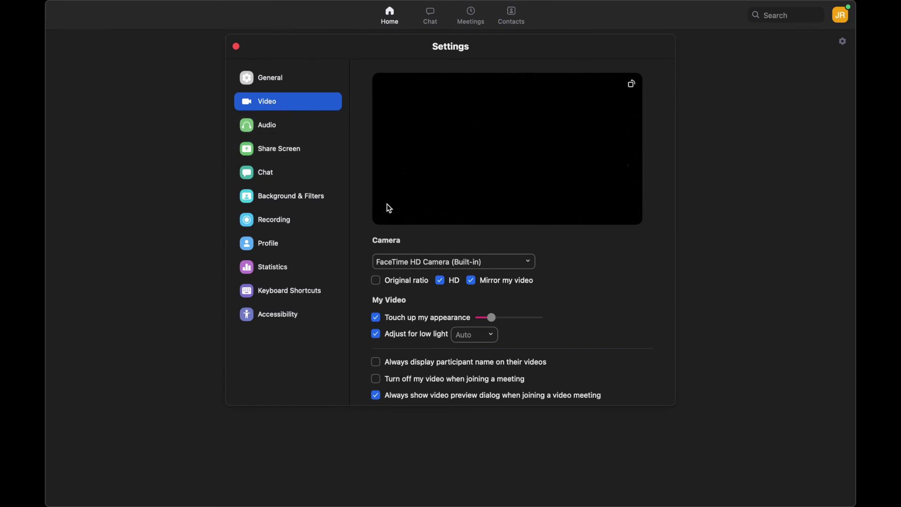
{"action": "left_click", "coordinate": [530, 263]}
{"action": "left_click", "coordinate": [530, 262]}
{"action": "left_click", "coordinate": [494, 336]}
{"action": "left_click", "coordinate": [494, 336]}
{"action": "left_click", "coordinate": [236, 46]}
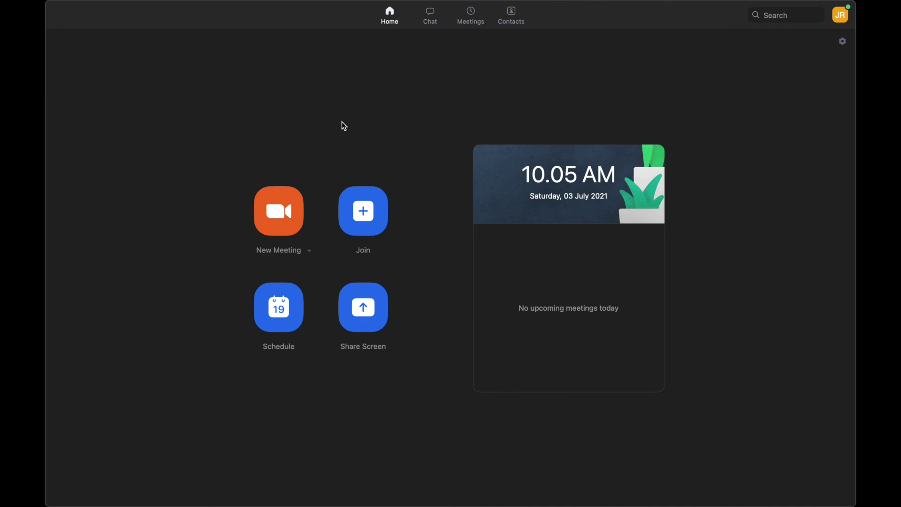